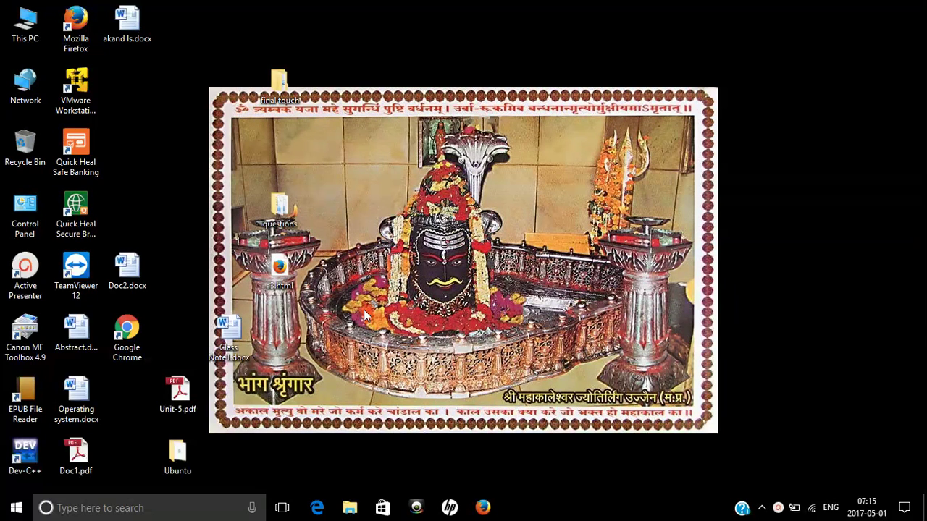
Launch Excel 2010 from the Run box with the command excel
key(super+r)
text(e)
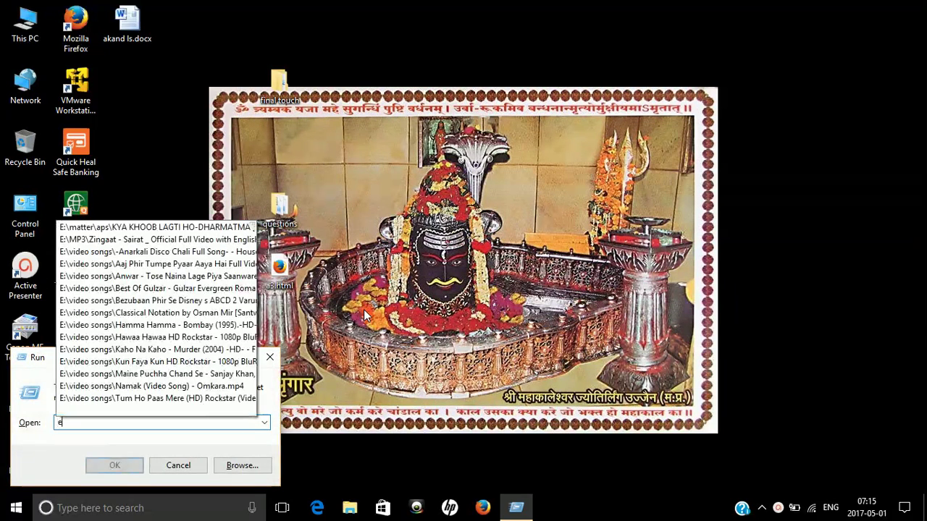
text(xcel)
key(Return)
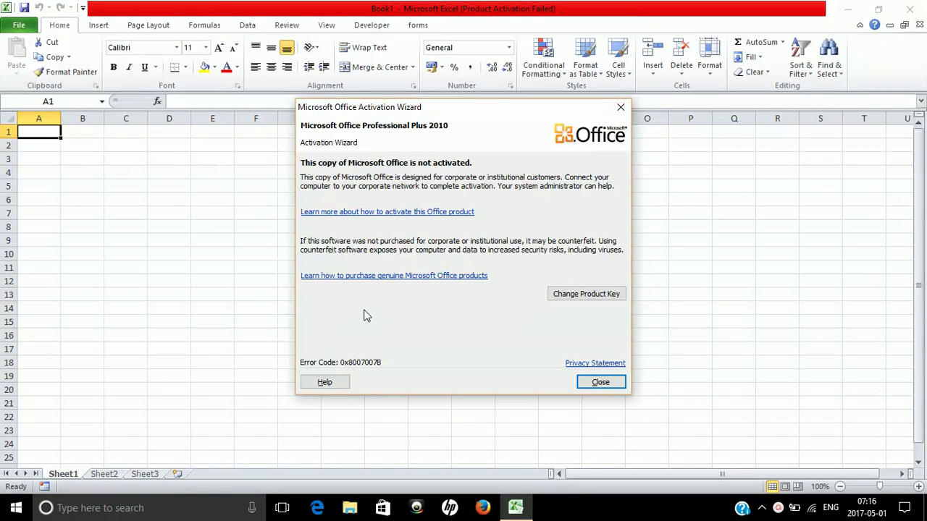
Dismiss the Microsoft Office Activation Wizard notice
key(Escape)
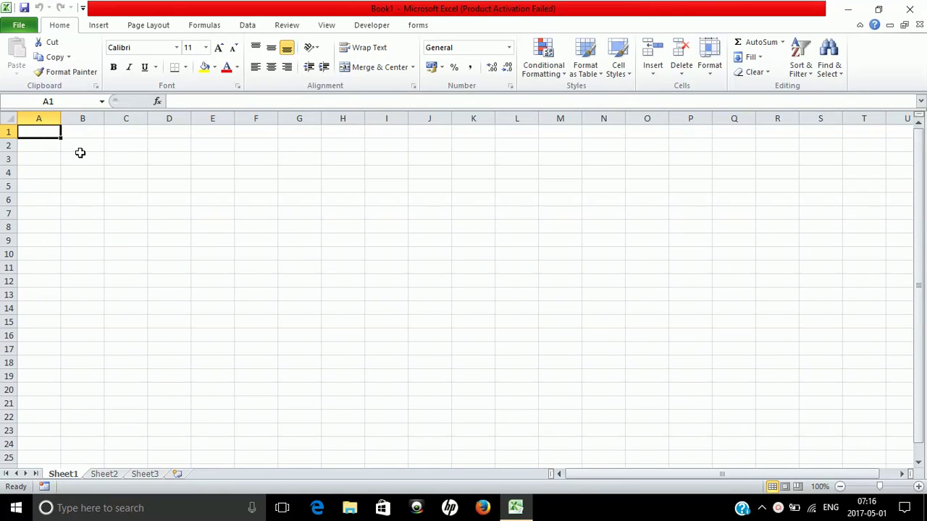
Enter headers s.no and name of student in A1:B1, autofitting column B
text(s.no)
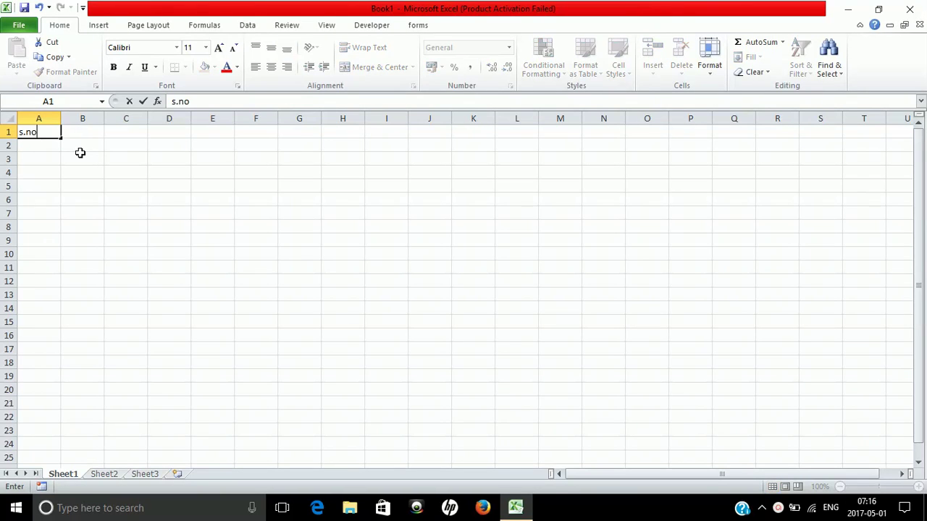
key(Tab)
text(name)
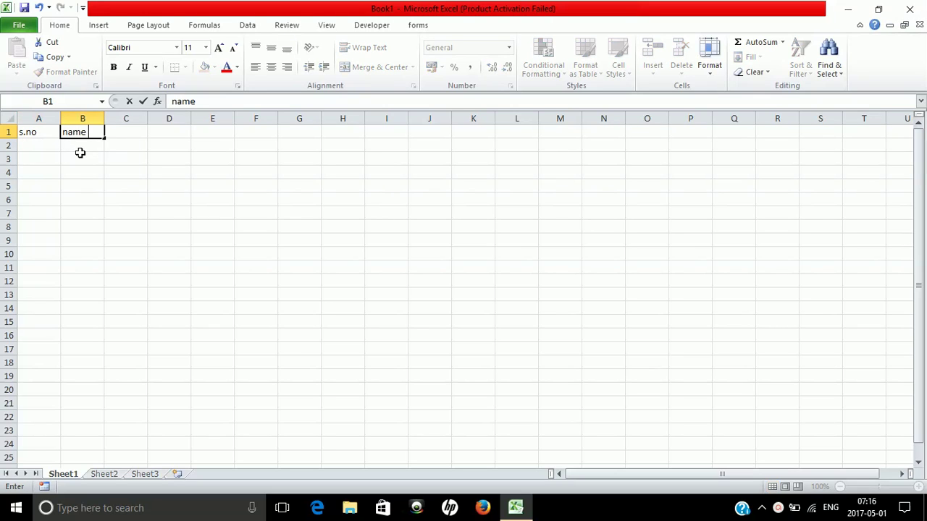
text( of student)
key(Tab)
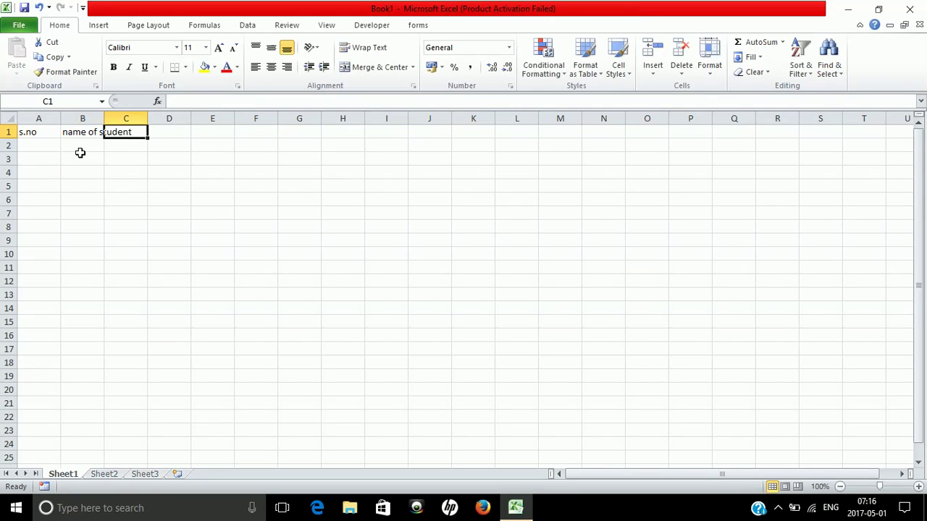
double_click(104, 118)
click(102, 115)
Enter headers class, semester and mobile no in C1:E1
click(145, 132)
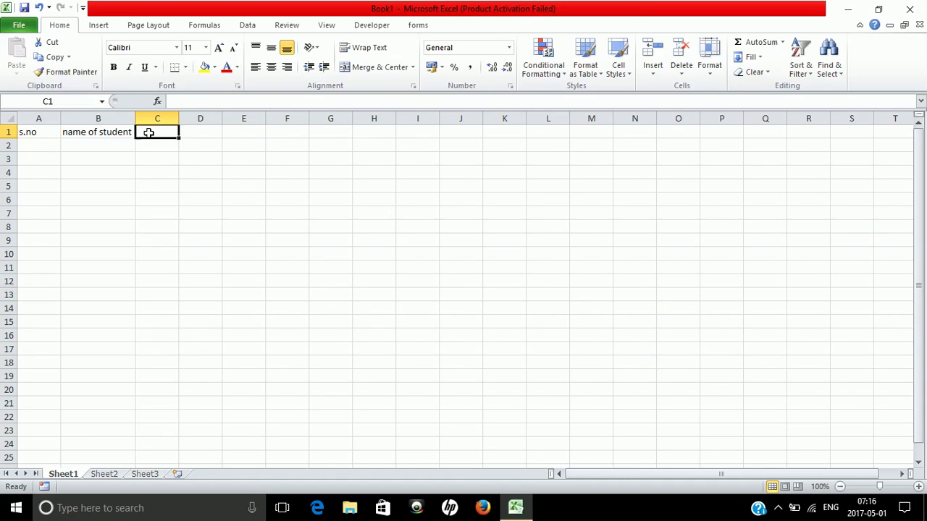
text(class)
key(Tab)
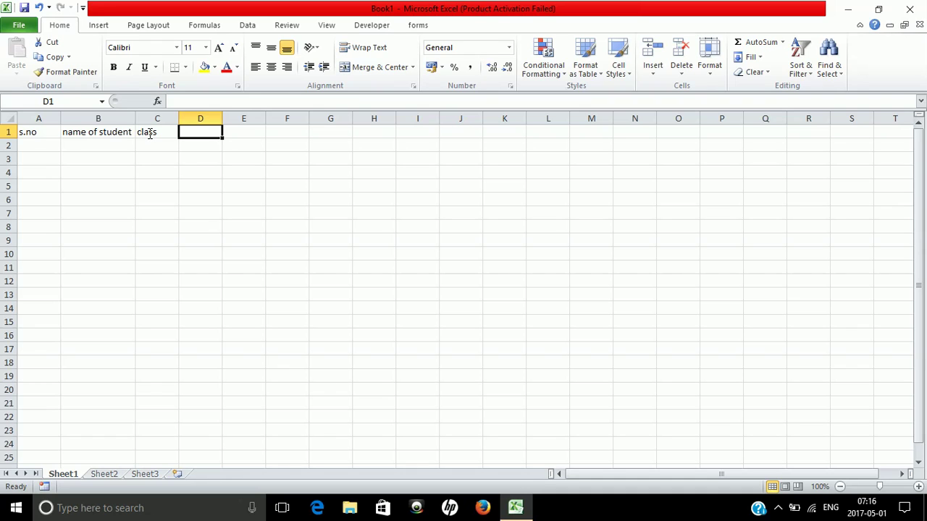
text(semester)
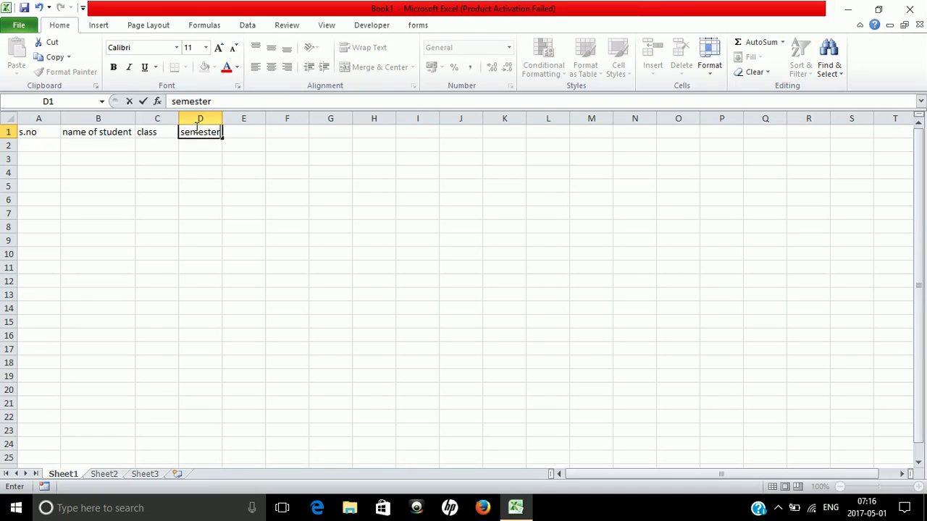
key(Tab)
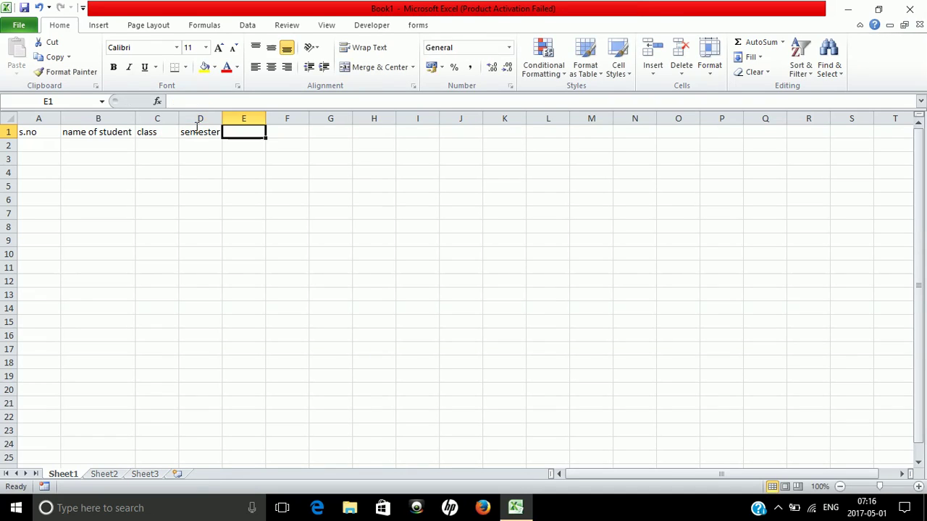
text(mobi)
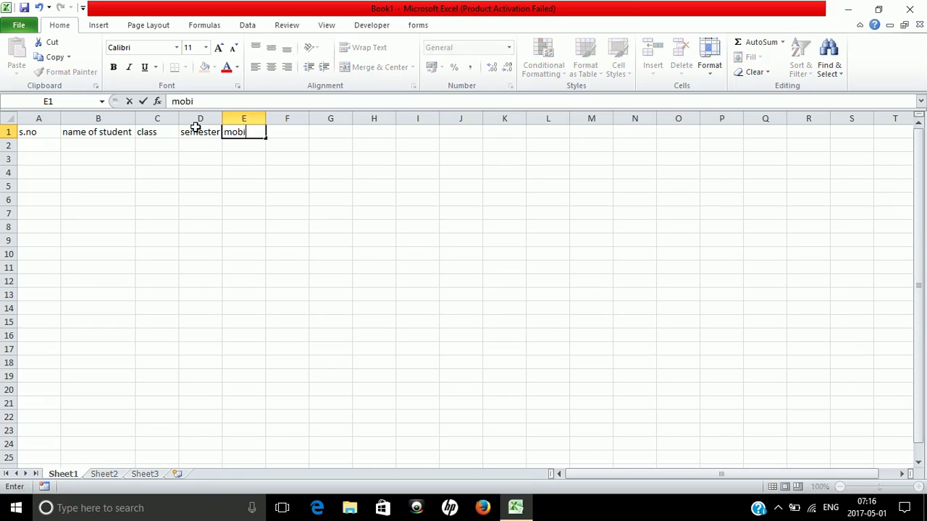
text(le no)
key(Tab)
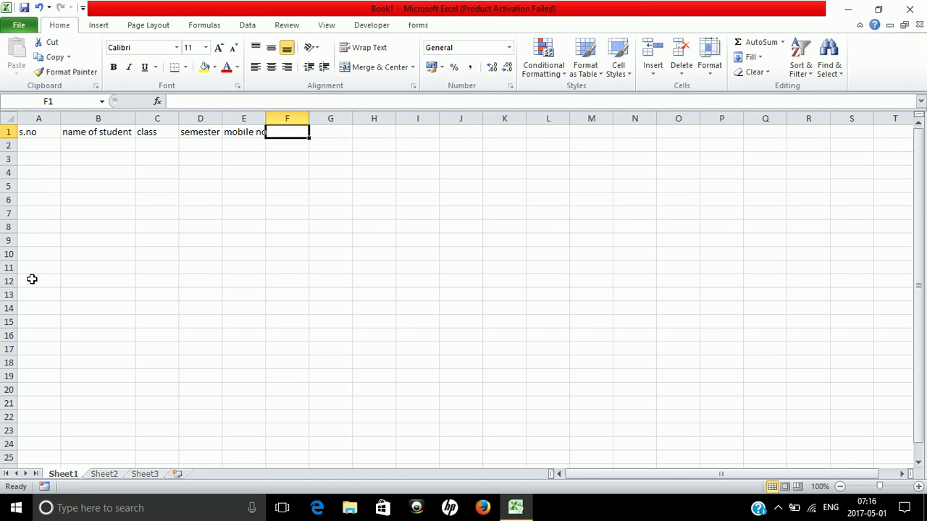
Convert the A1:E1 headers into a table with a header row (Table1)
click(36, 134)
key(shift+Right)
key(shift+Right)
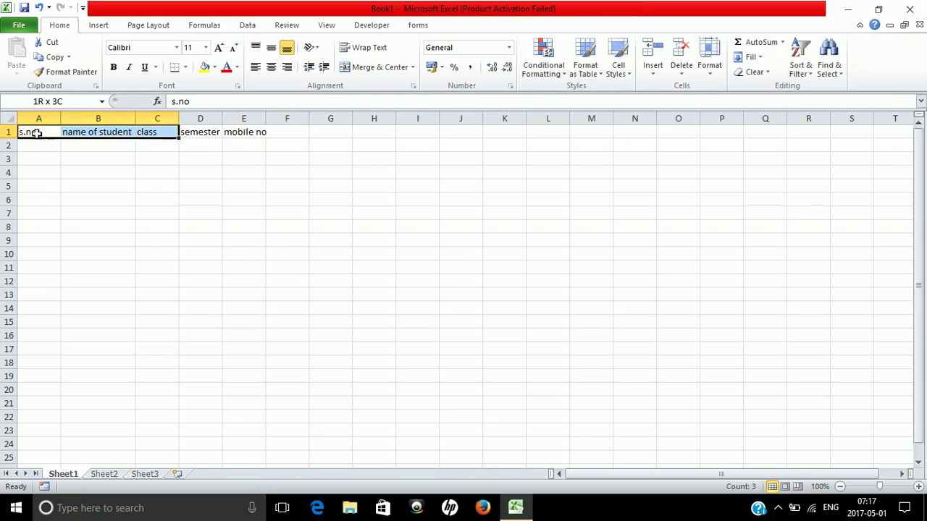
key(shift+Right)
key(shift+Right)
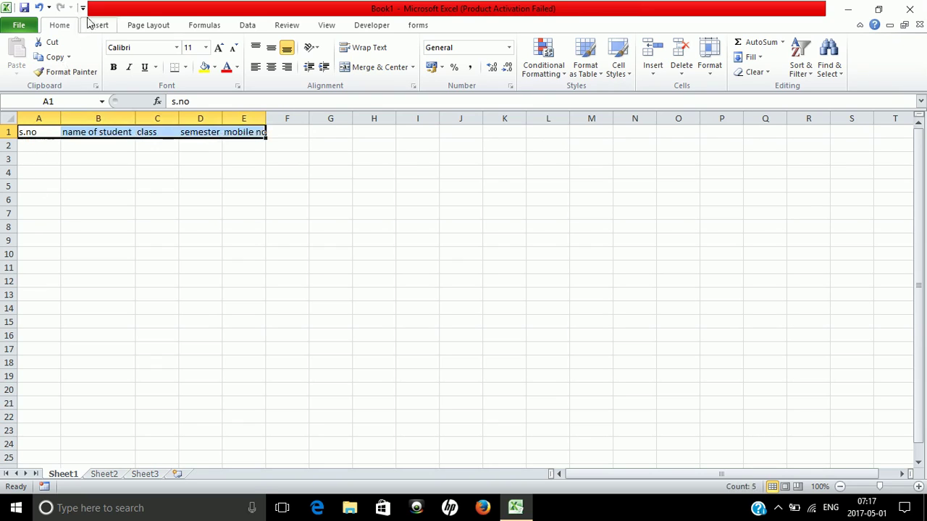
click(92, 25)
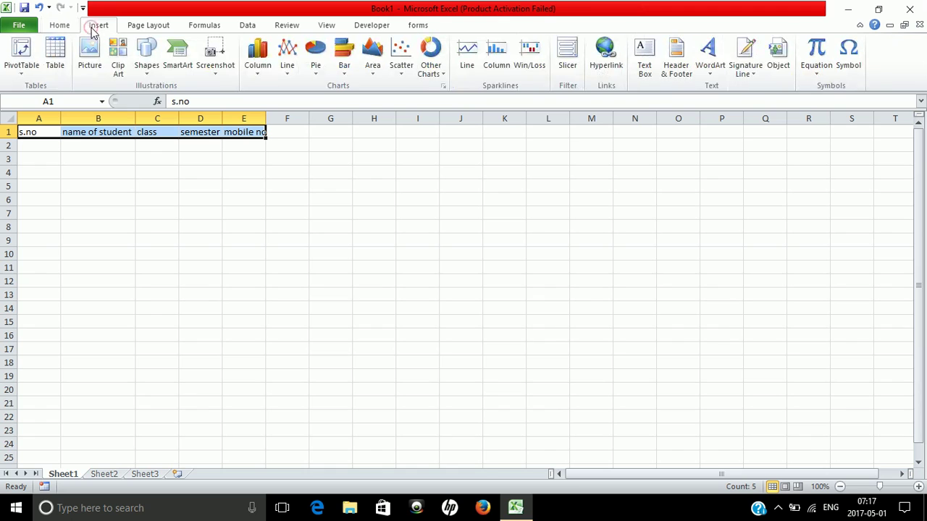
click(55, 58)
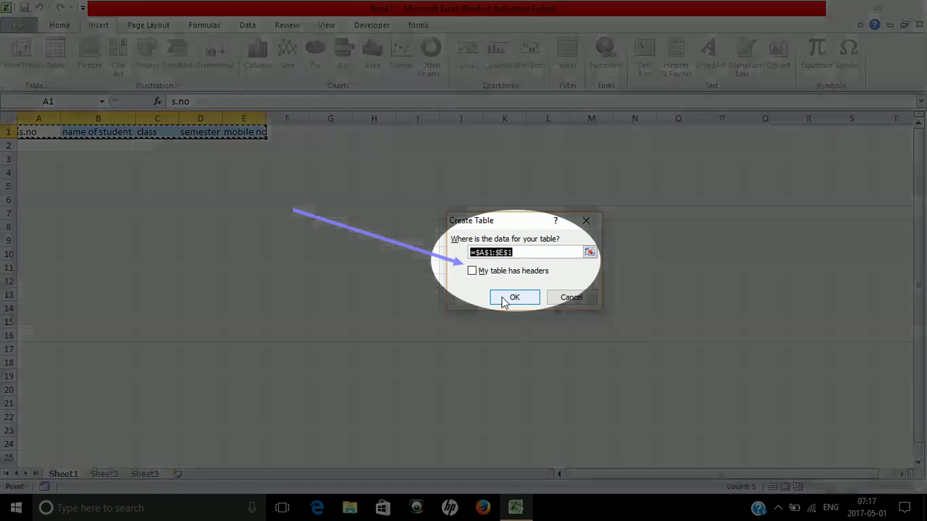
click(472, 271)
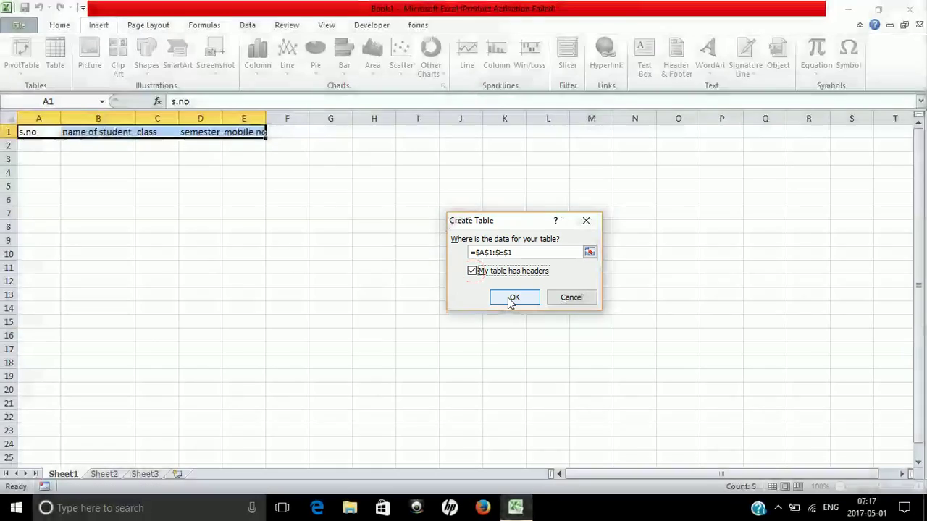
click(510, 300)
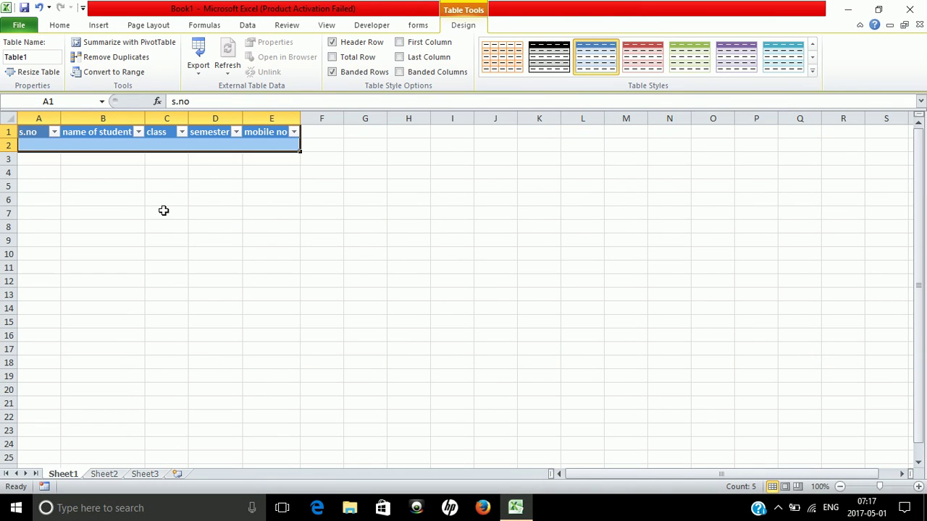
click(19, 26)
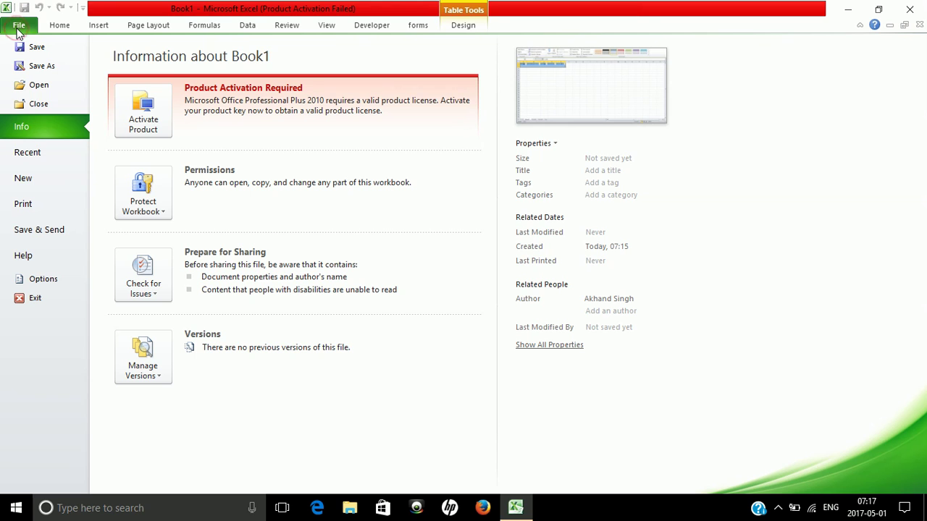
In Excel Options' Customize Ribbon, list Commands Not in the Ribbon and scroll to Form
click(34, 282)
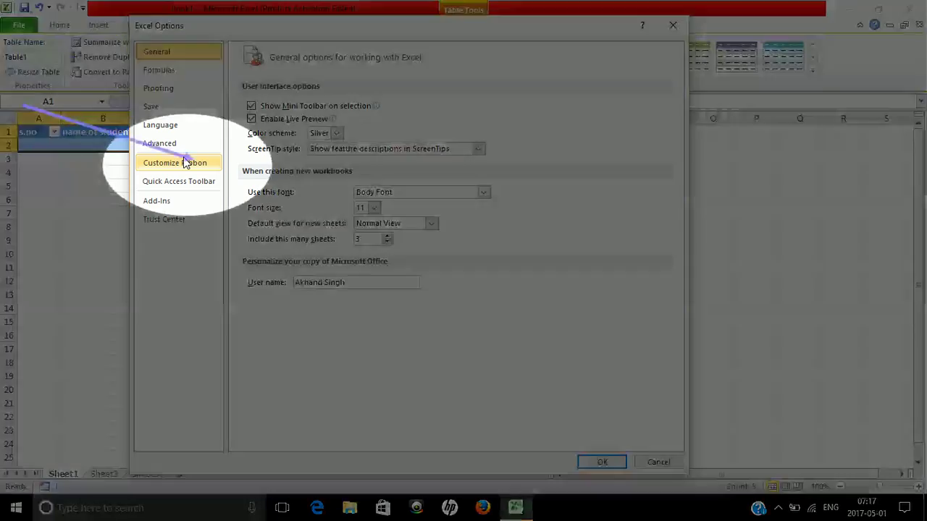
click(186, 162)
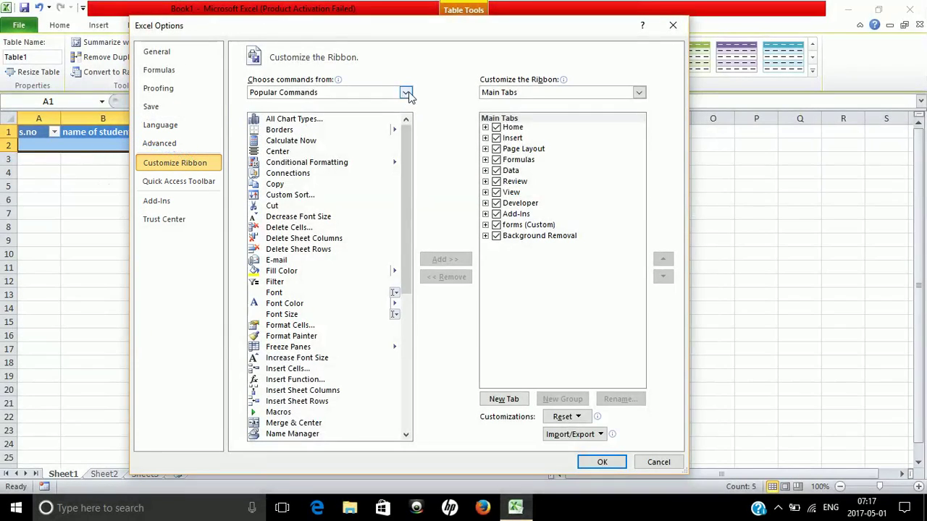
click(405, 92)
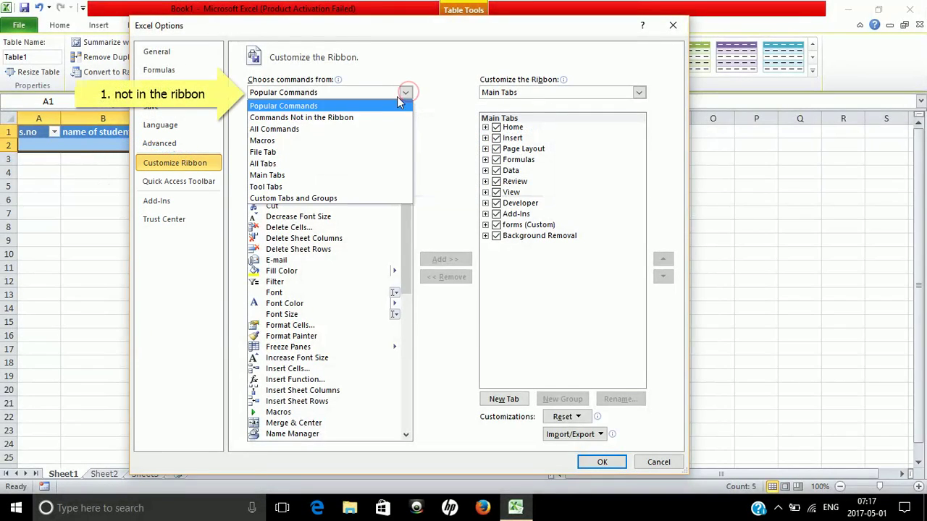
click(365, 117)
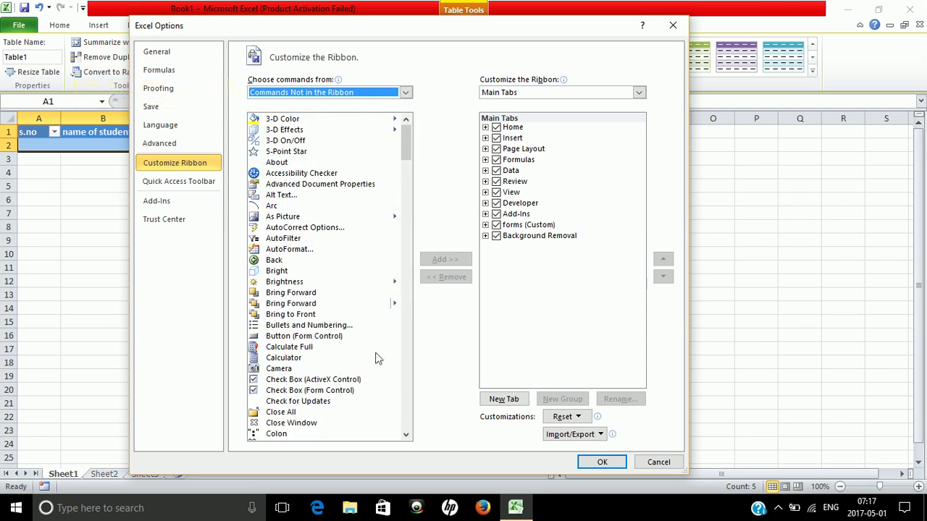
click(407, 391)
click(407, 391)
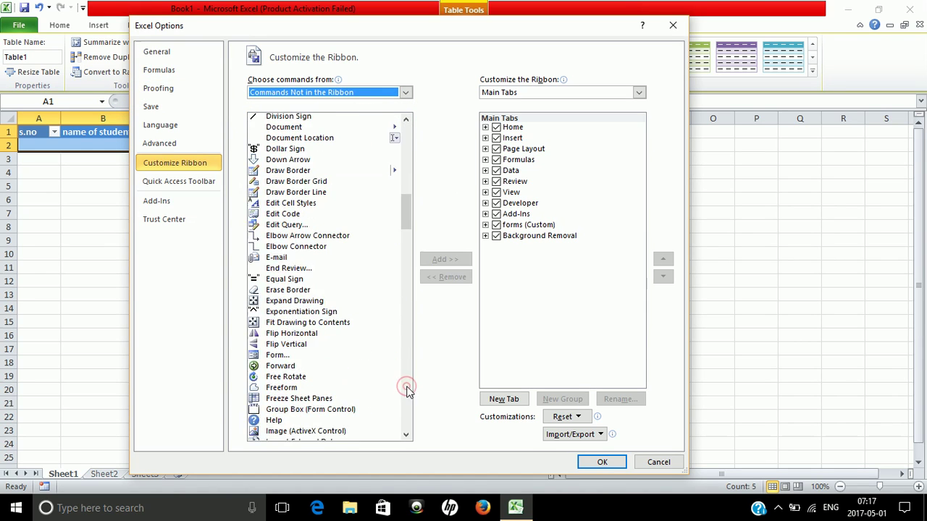
click(407, 391)
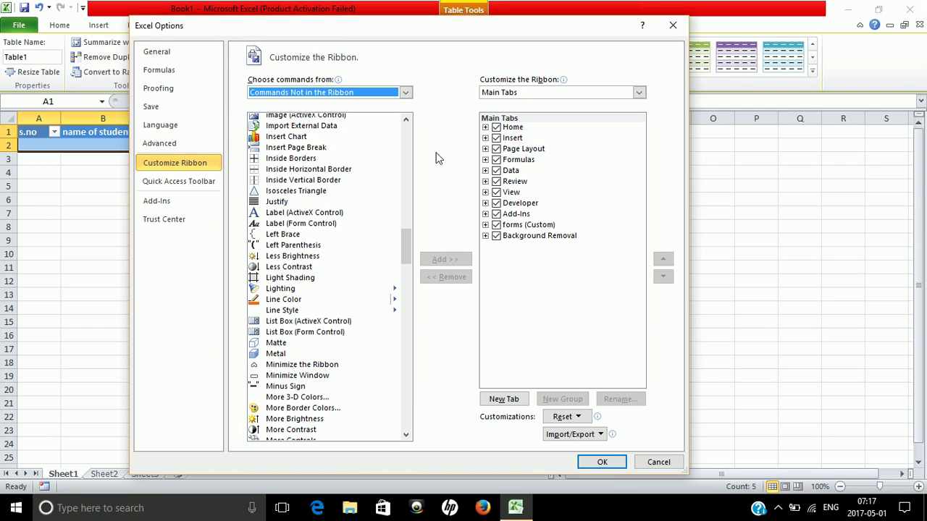
click(405, 120)
click(406, 120)
click(405, 121)
click(405, 120)
click(405, 120)
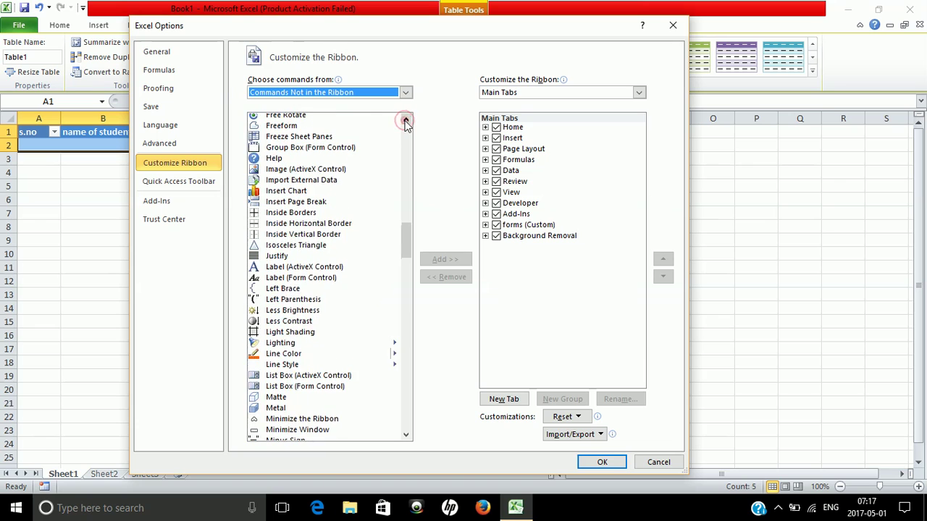
click(406, 120)
click(405, 120)
click(405, 120)
click(406, 121)
click(406, 121)
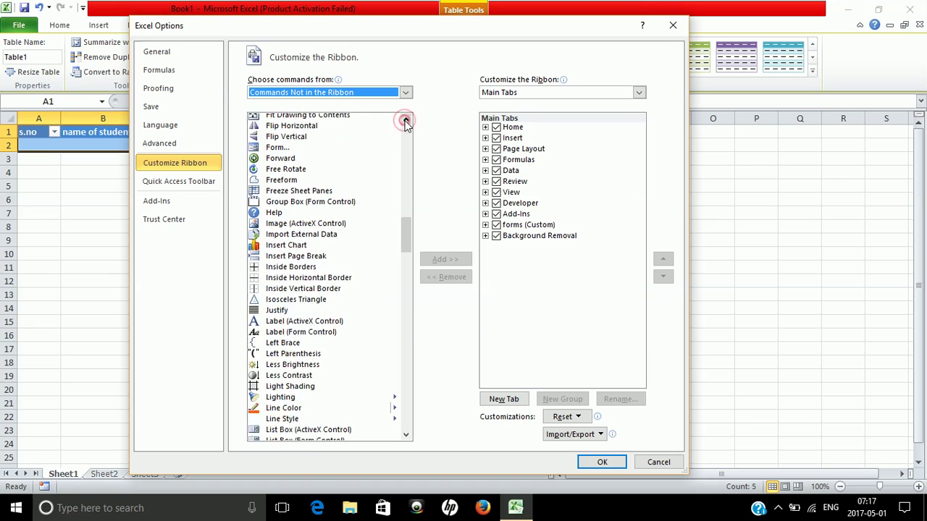
Add the Form command to the new group under the forms tab and save
click(273, 147)
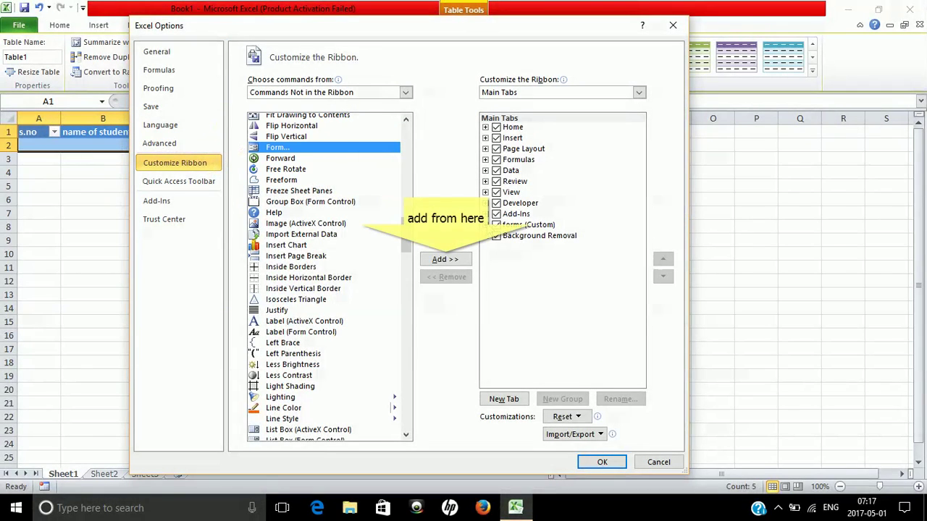
click(486, 225)
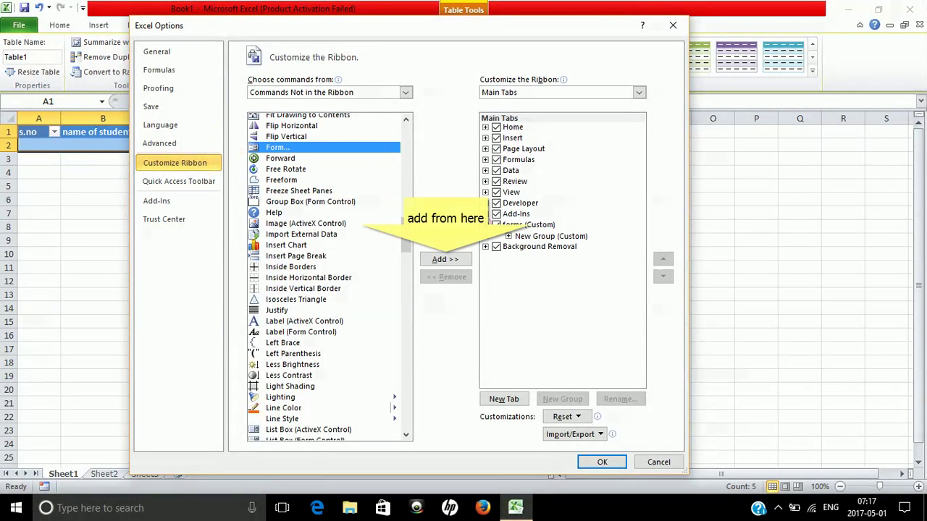
click(542, 237)
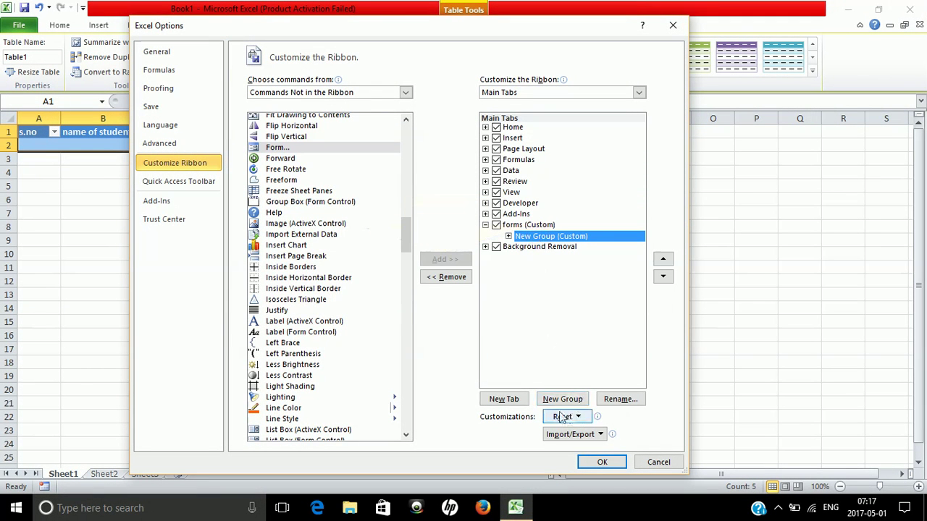
click(593, 462)
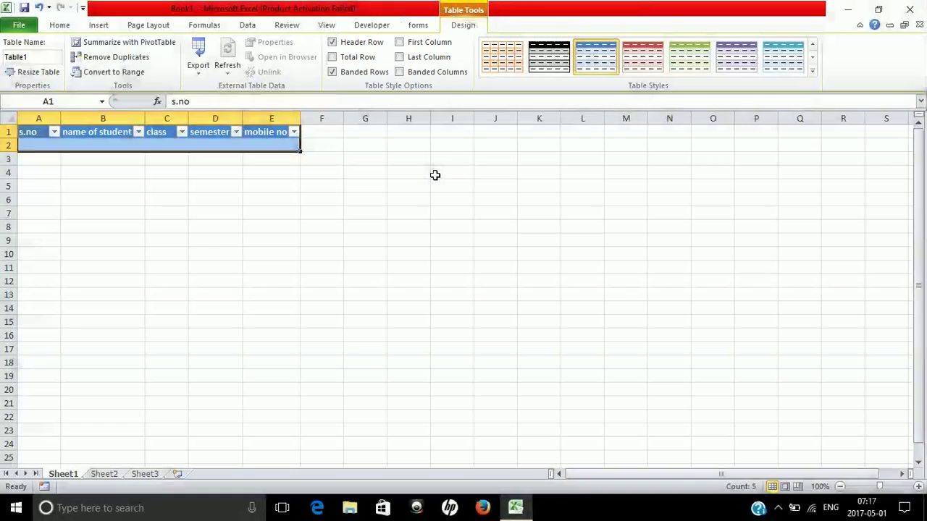
Open the data-entry Form for the table after dismissing the range error from an empty cell
click(434, 176)
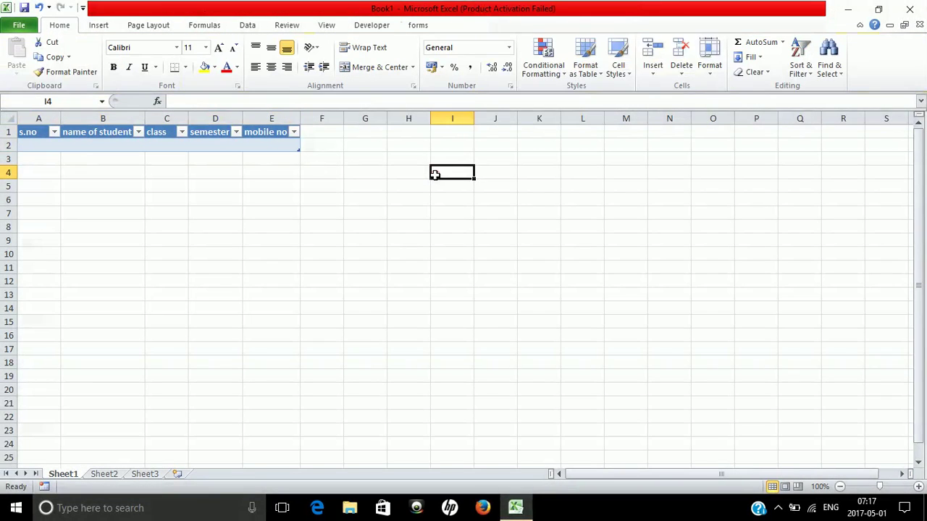
click(418, 25)
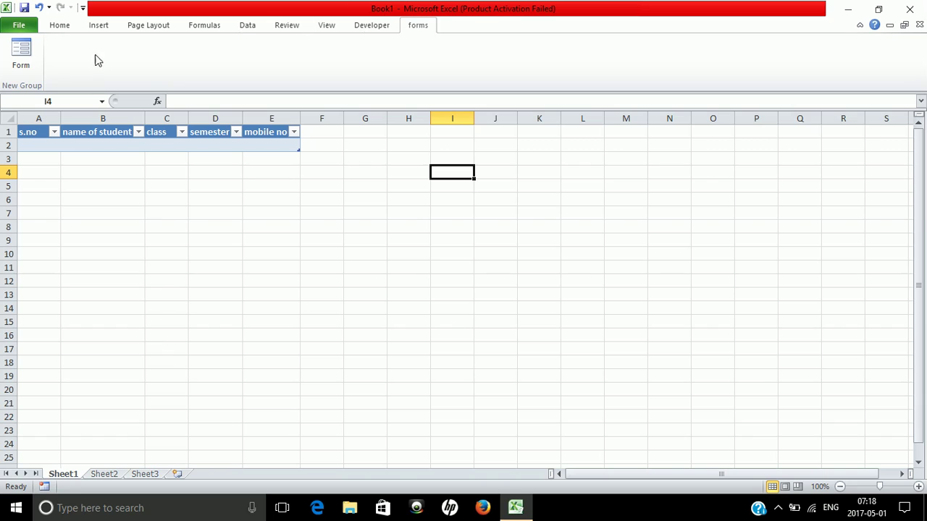
click(21, 58)
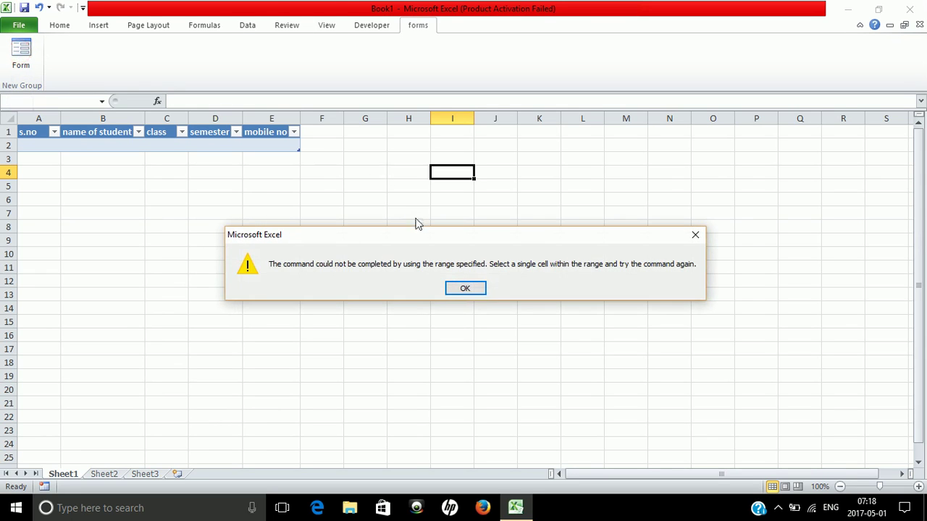
click(465, 289)
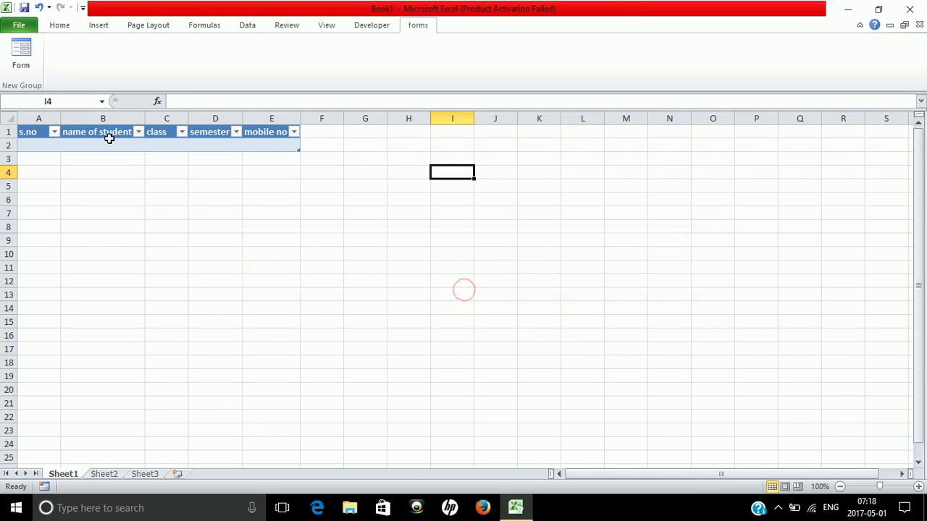
click(22, 132)
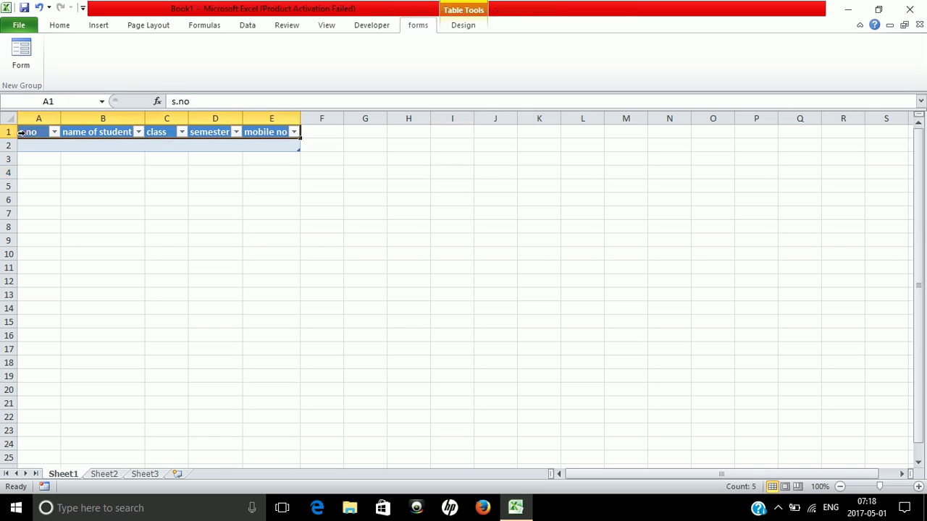
click(21, 54)
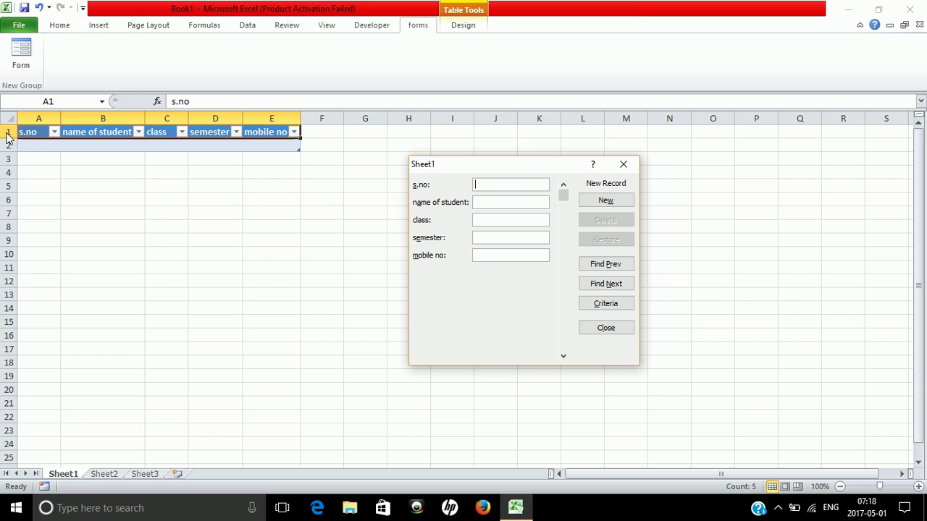
Add the first record via the form: s.no 1, student's name, class mca, semester 1, mobile number
text(1)
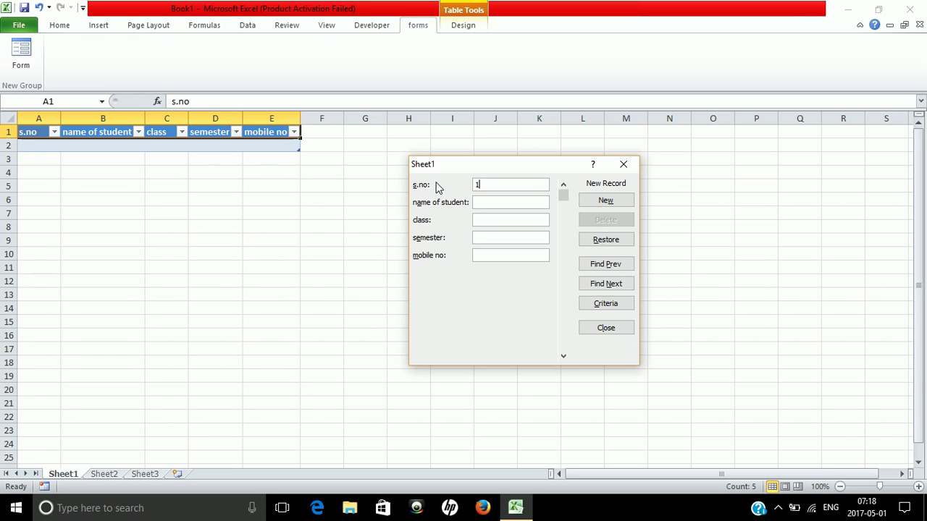
click(479, 202)
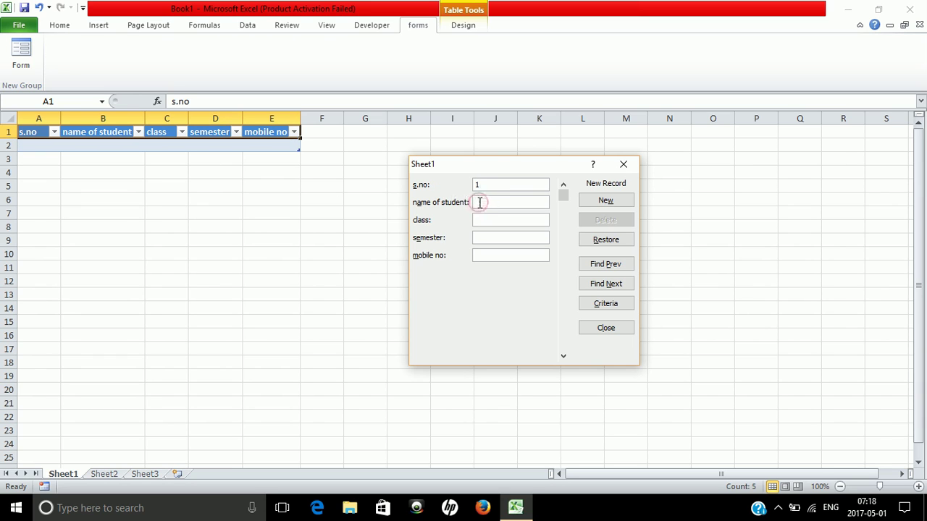
text(anand)
click(482, 220)
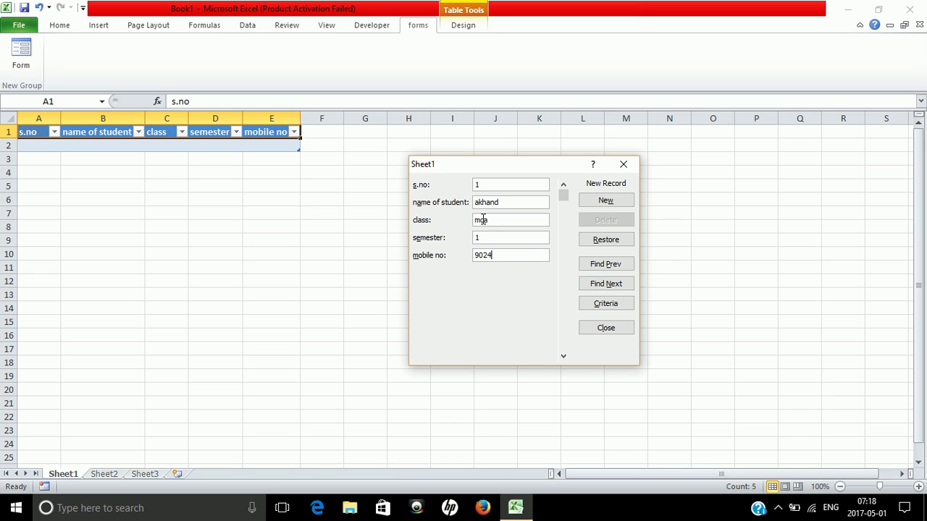
key(Tab)
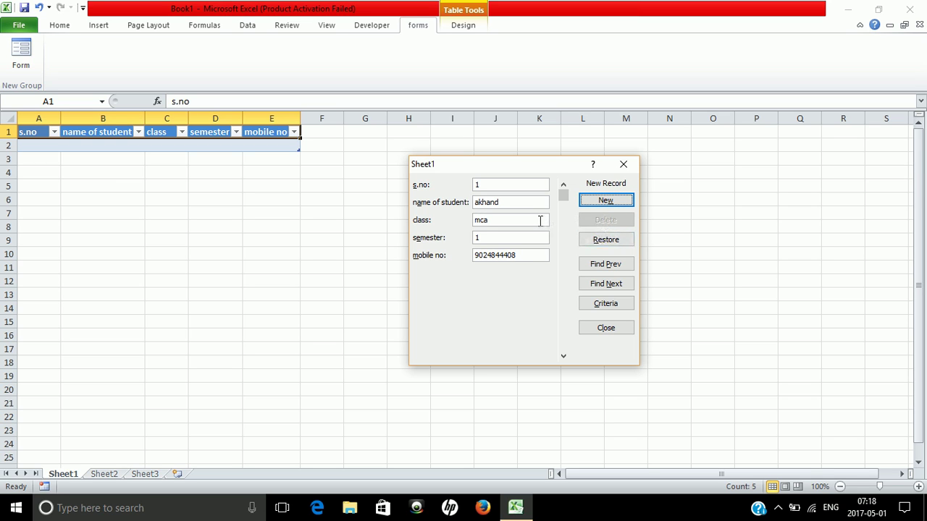
click(588, 203)
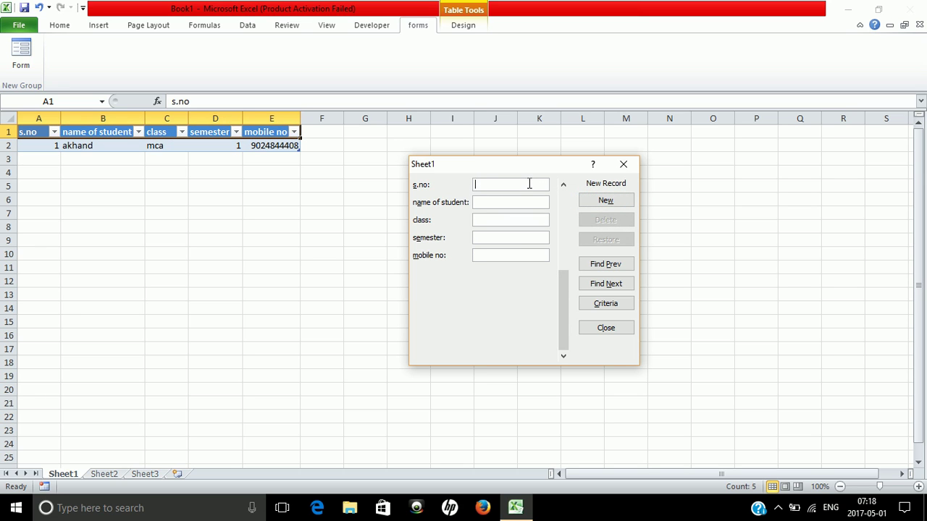
Add the second record via the form: s.no 2, student's name, class b.com, semester 1, mobile number
text(2)
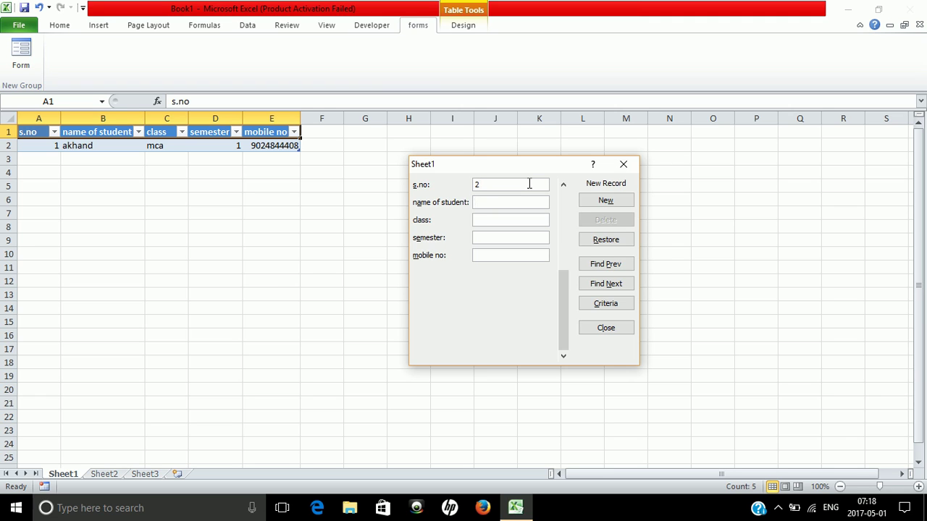
text(ram)
key(Tab)
text(b.com)
key(Tab)
text(1)
click(610, 200)
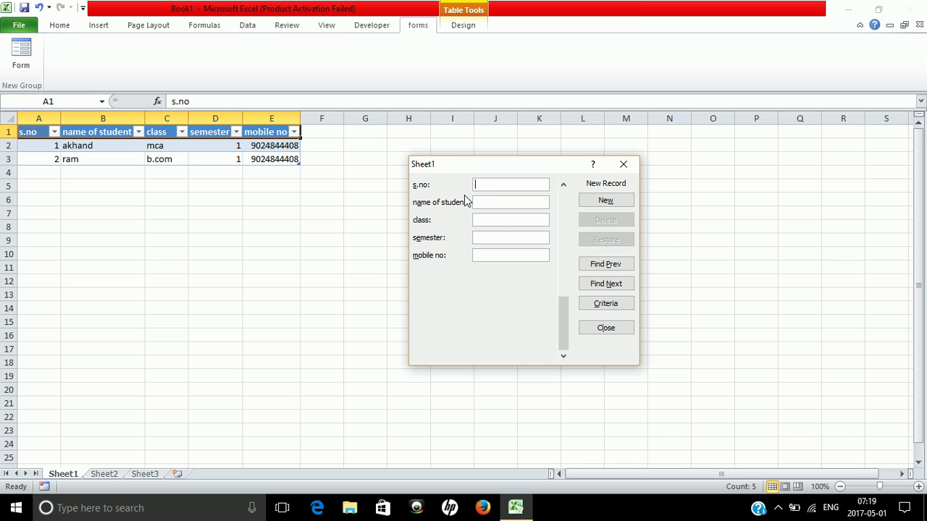
click(777, 509)
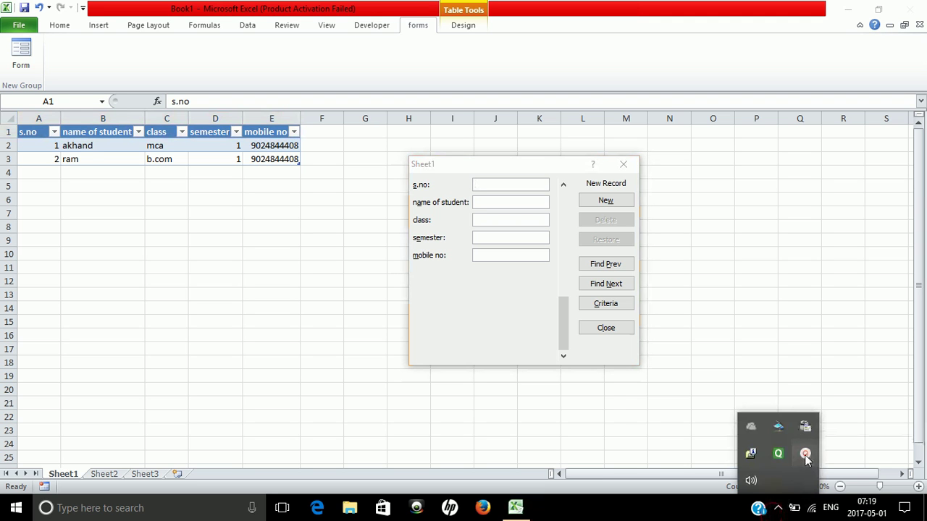